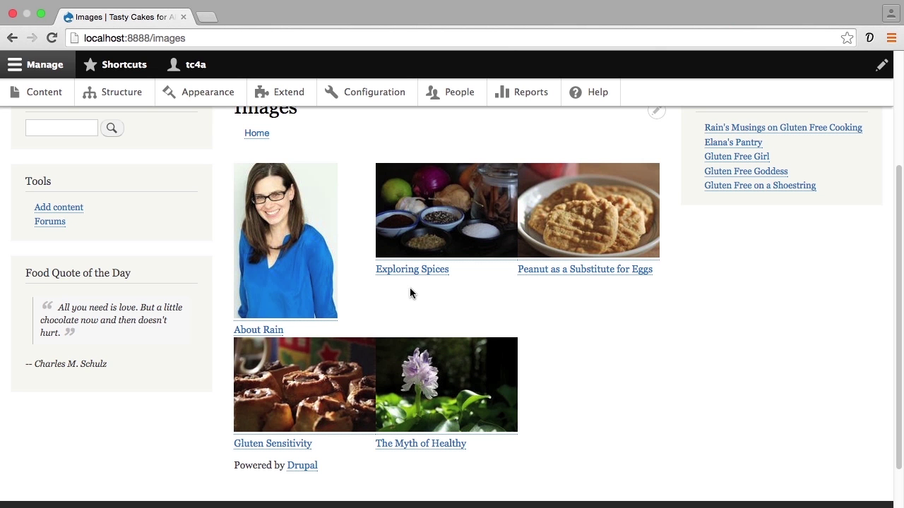
- Open the Medium (220×220) image style from the site's media configuration to examine its preview and settings
click(375, 95)
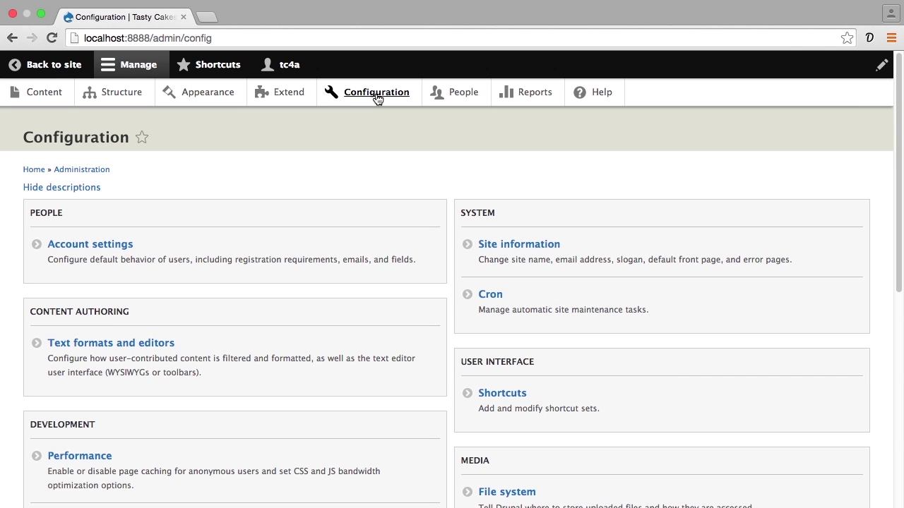
scroll(463, 236, down, 5)
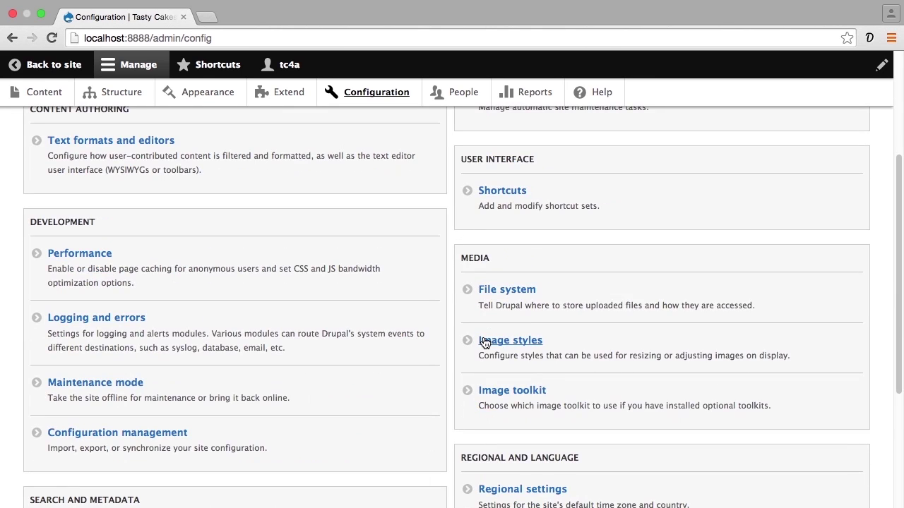
click(484, 343)
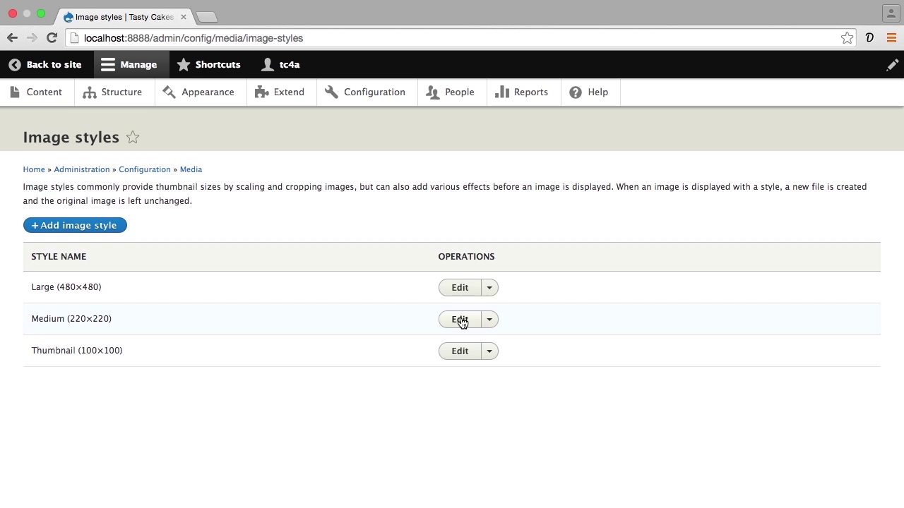
click(461, 323)
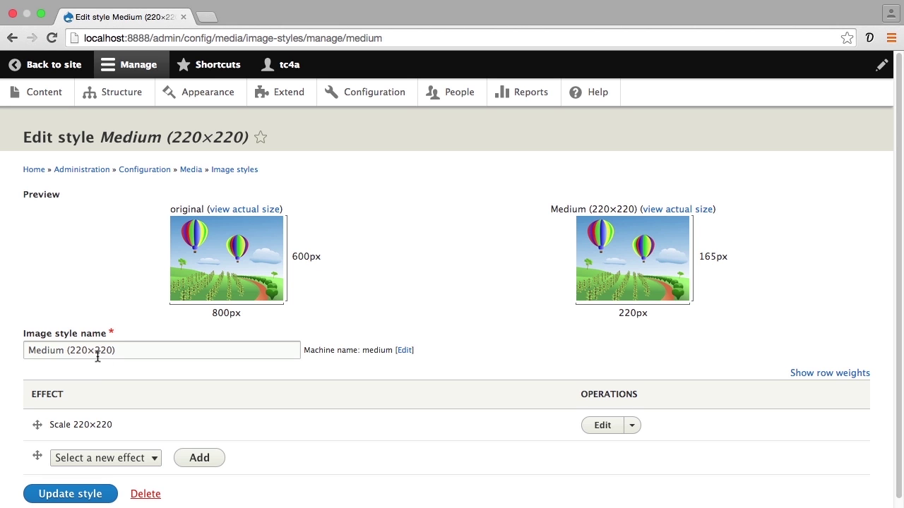
scroll(97, 356, down, 1)
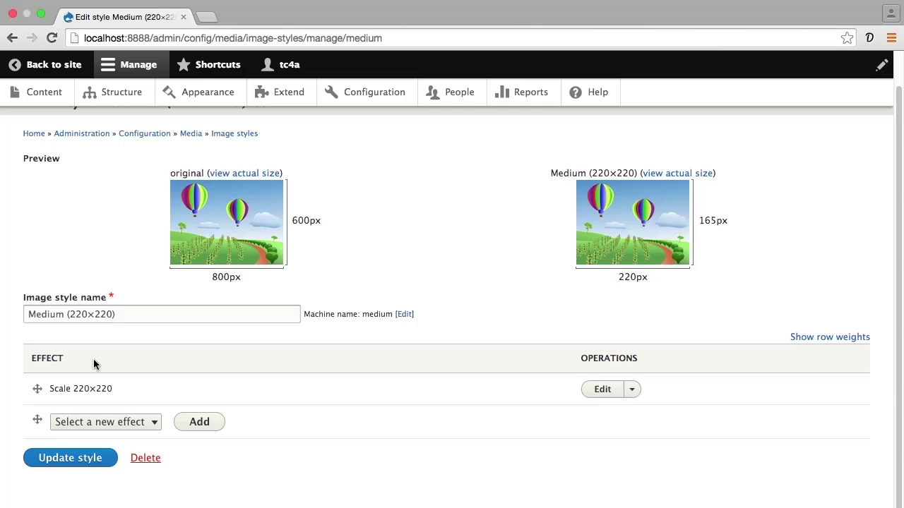
- Examine the Medium style's Scale effect and the list of effects that can be added, without choosing one
mouse_move(64, 389)
mouse_down()
mouse_move(81, 388)
mouse_move(71, 388)
mouse_up()
click(71, 389)
click(141, 427)
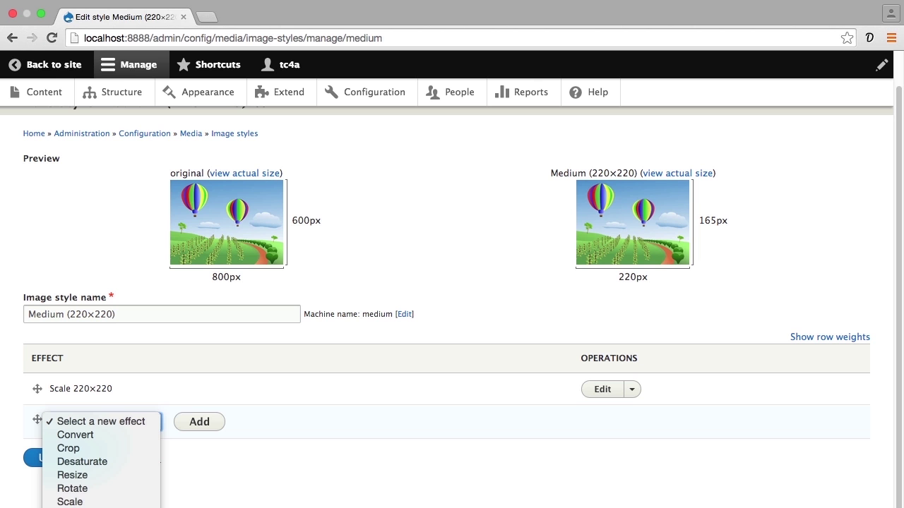
click(214, 496)
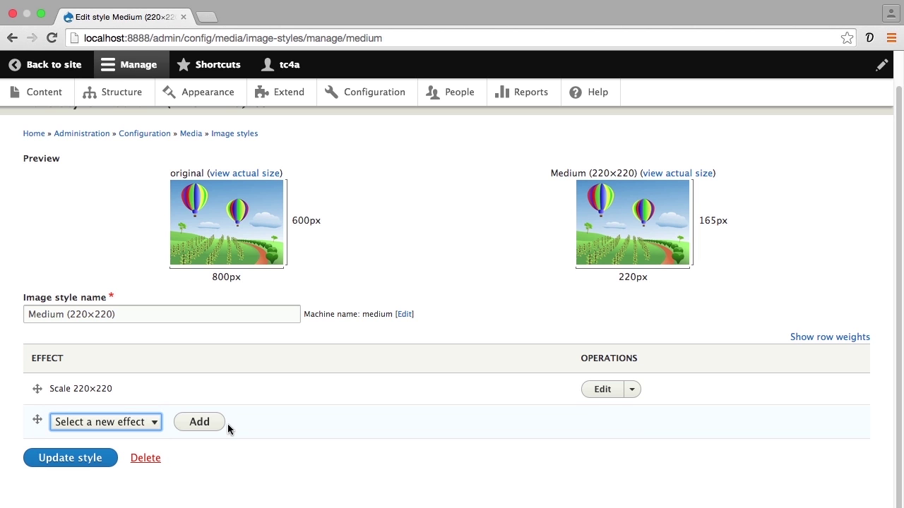
- Return to the image styles list and create a new image style named Grid Image
click(236, 136)
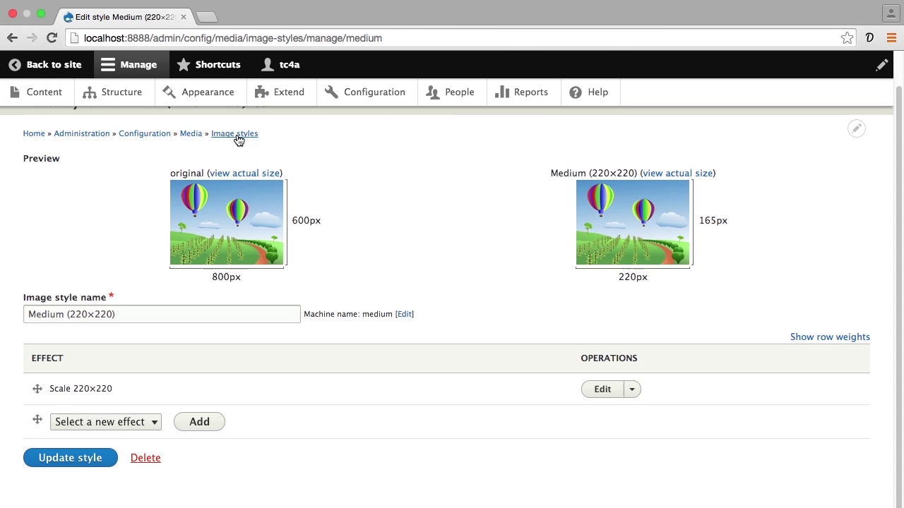
click(92, 226)
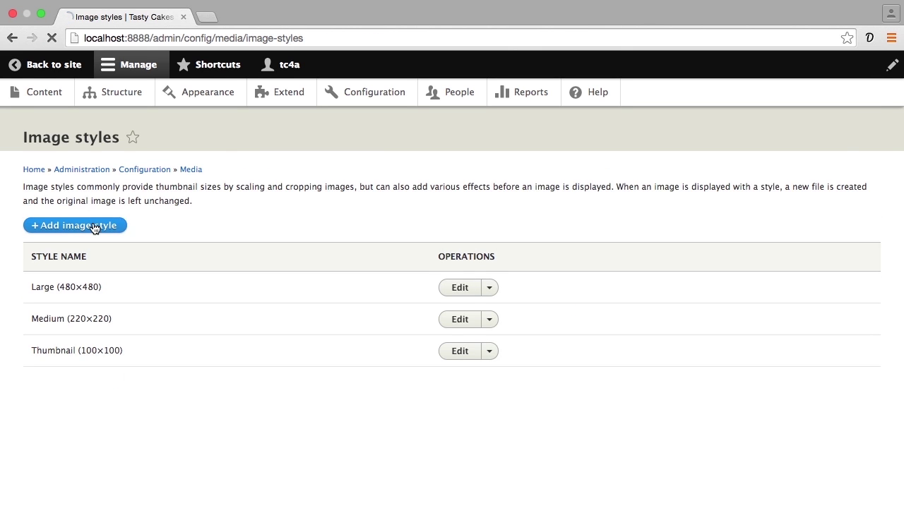
click(100, 209)
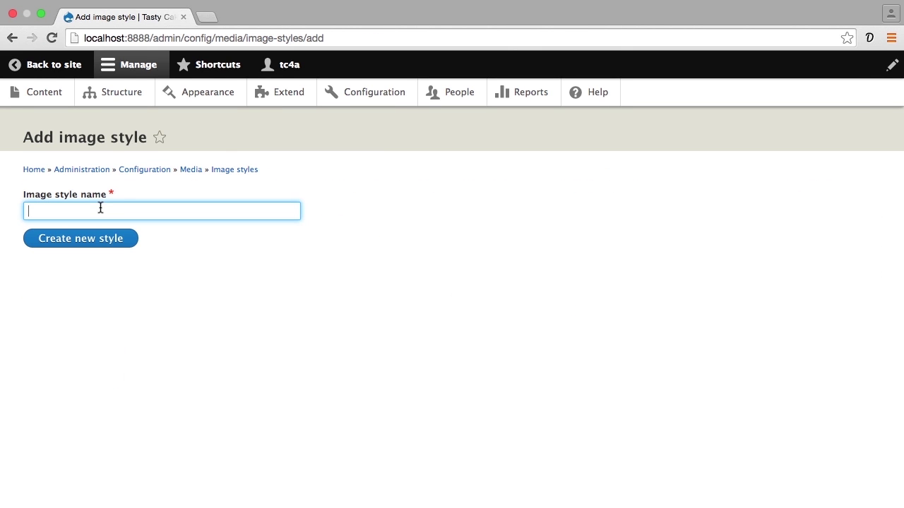
text(Grid Image)
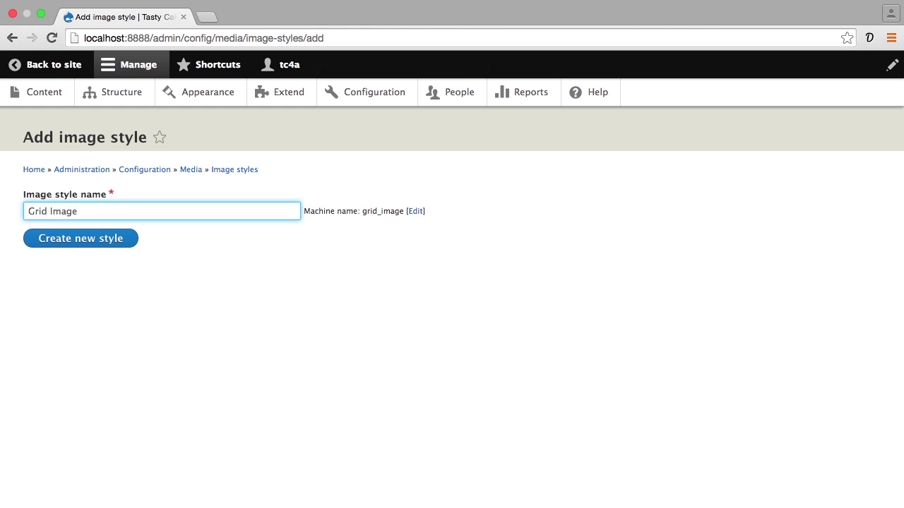
click(97, 244)
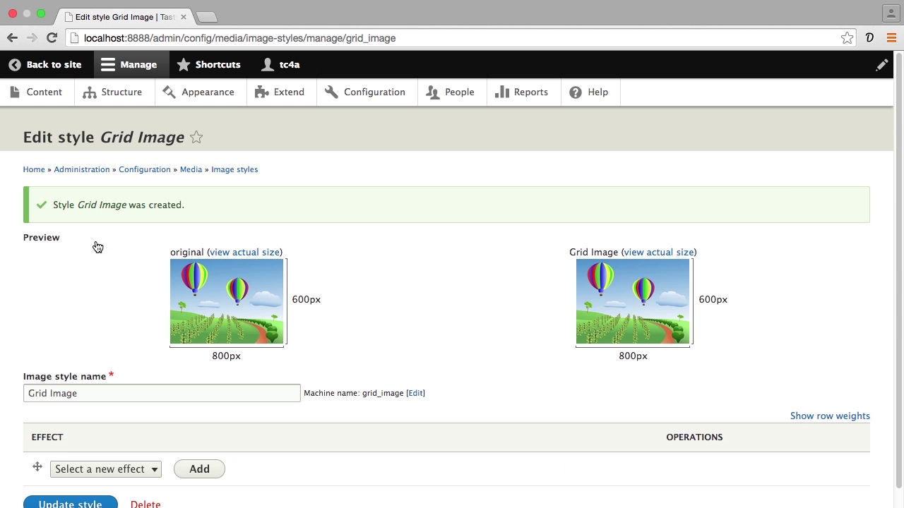
- Add a Scale and crop effect to the Grid Image style with width 200 and height 100 pixels
scroll(100, 315, down, 2)
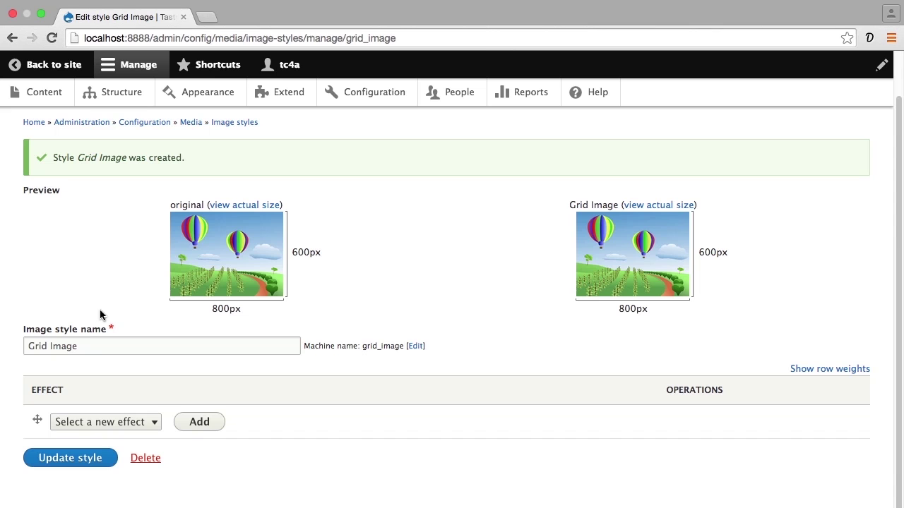
click(131, 423)
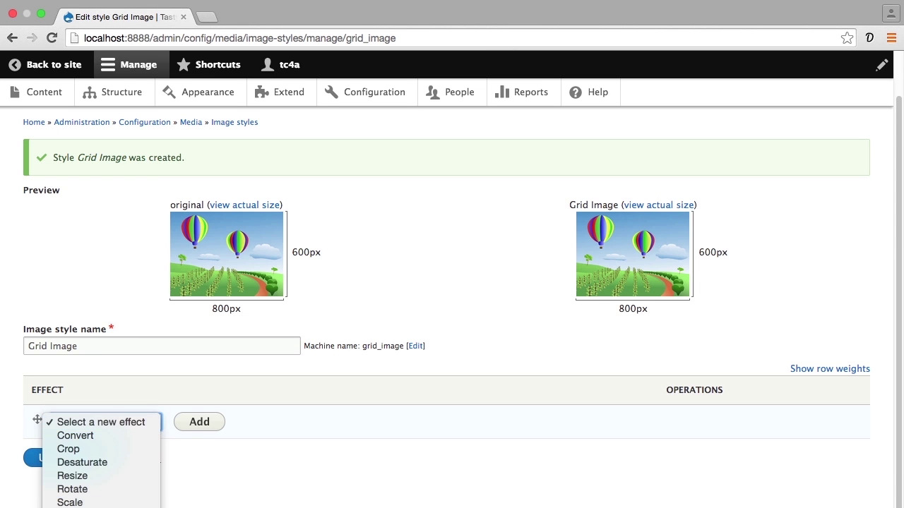
click(99, 507)
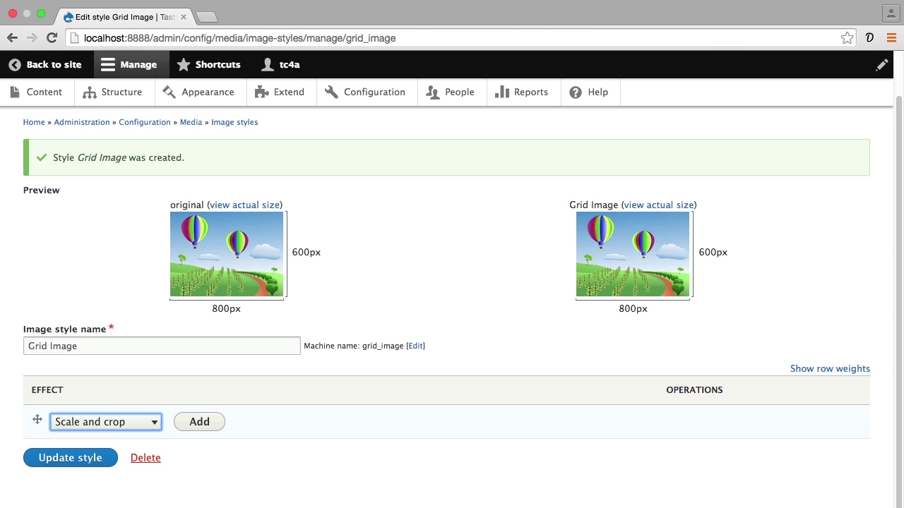
click(201, 423)
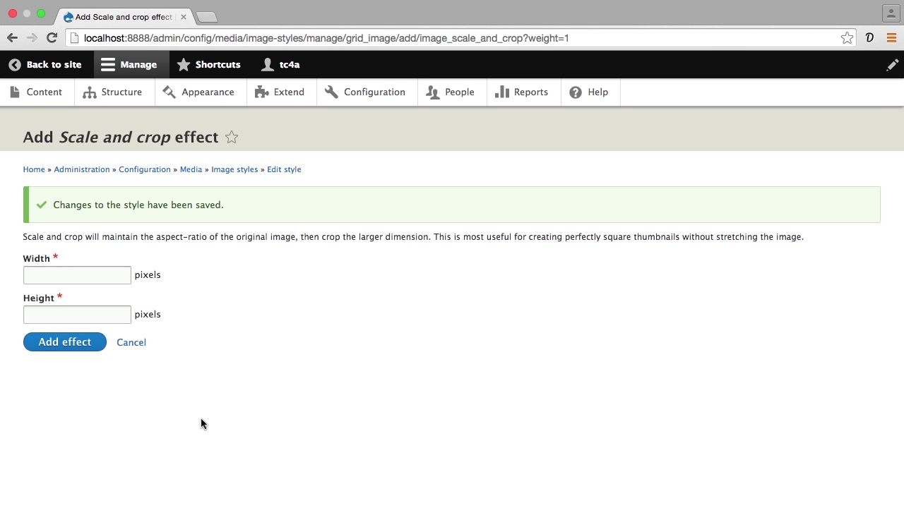
click(81, 280)
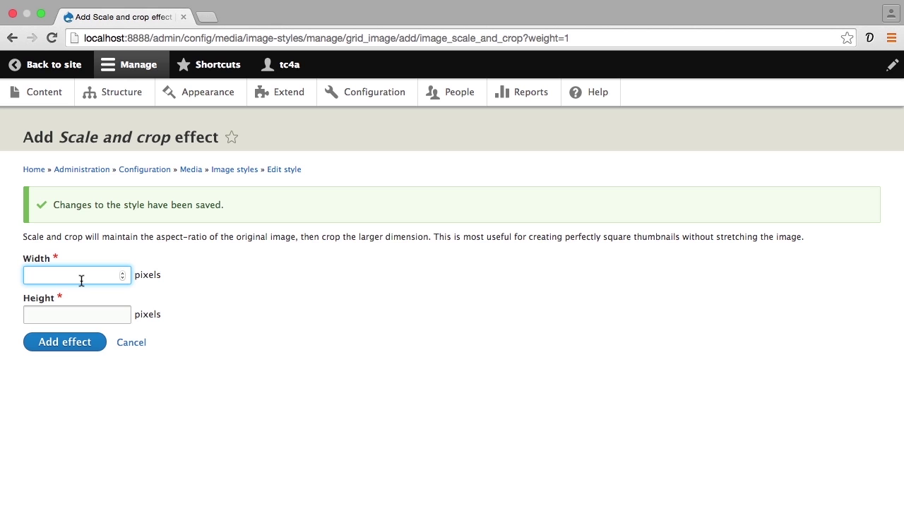
text(200)
key(Tab)
text(100)
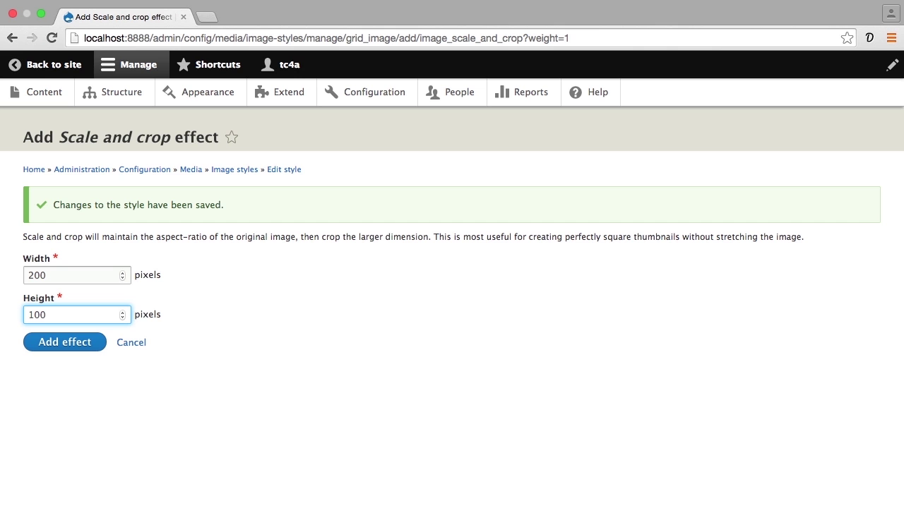
click(67, 351)
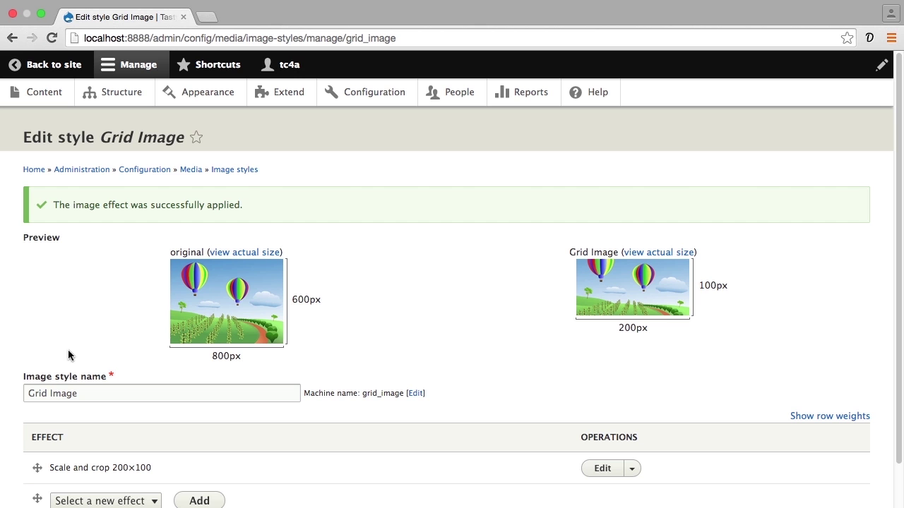
- Check the image styles list, go to the site's /images page, and open its view for editing
click(239, 171)
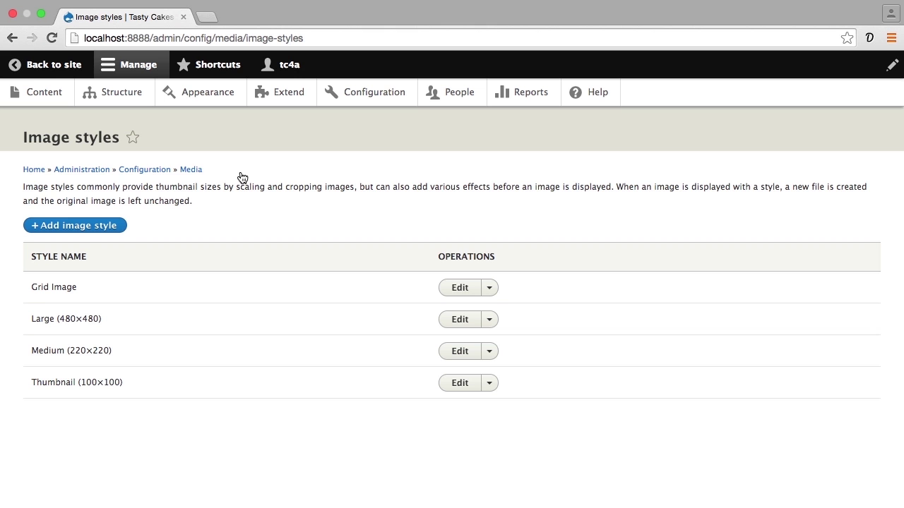
drag(153, 38, 331, 44)
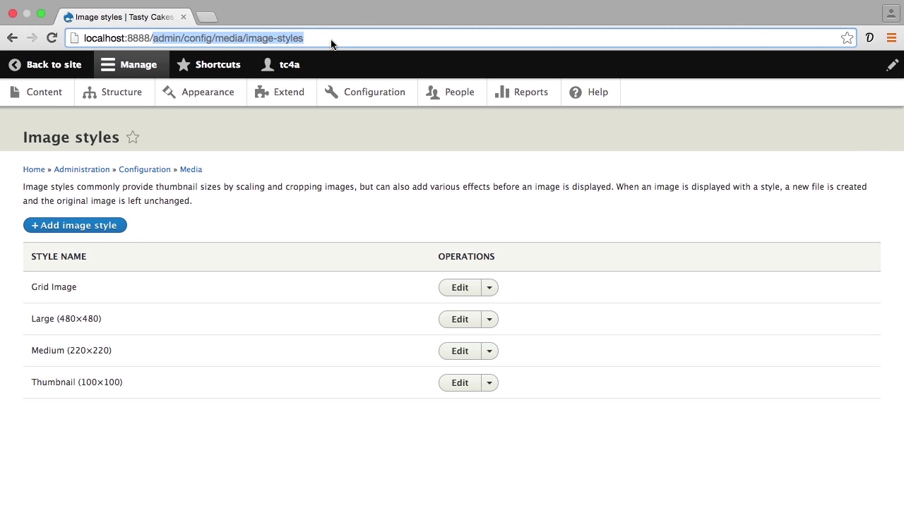
text(image)
key(Return)
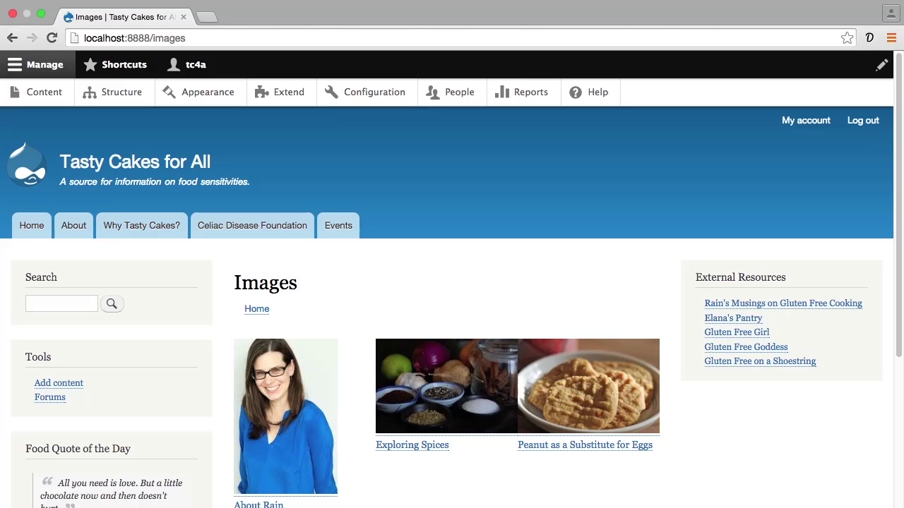
click(656, 286)
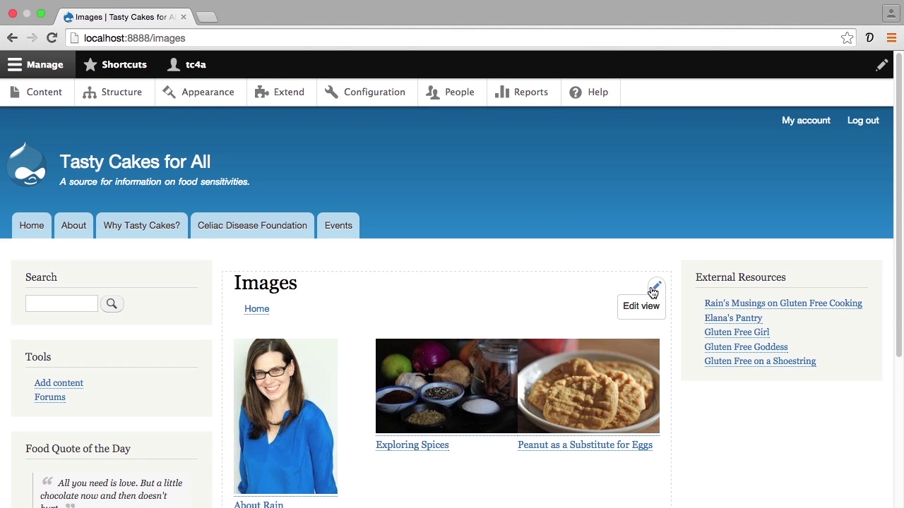
click(642, 306)
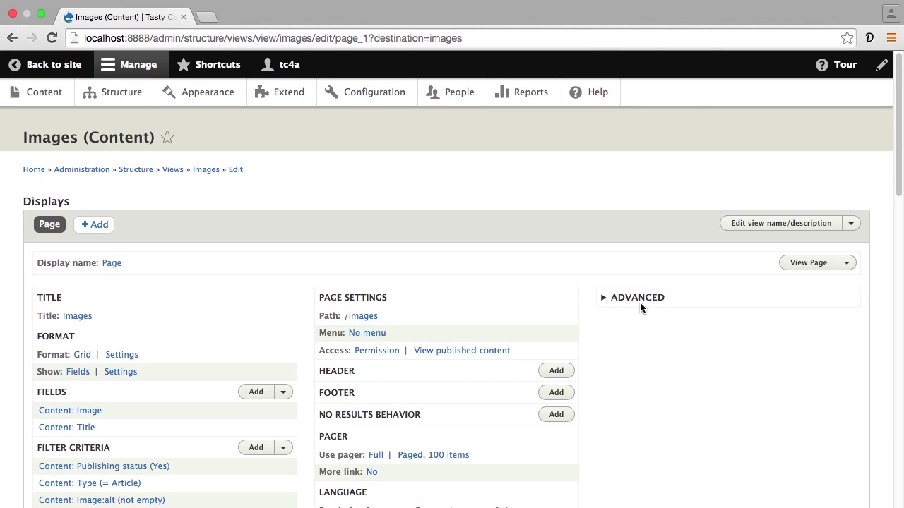
- Set the view's Content: Image field to the Grid Image style for all displays, save the view, and review the image grid
scroll(640, 304, down, 5)
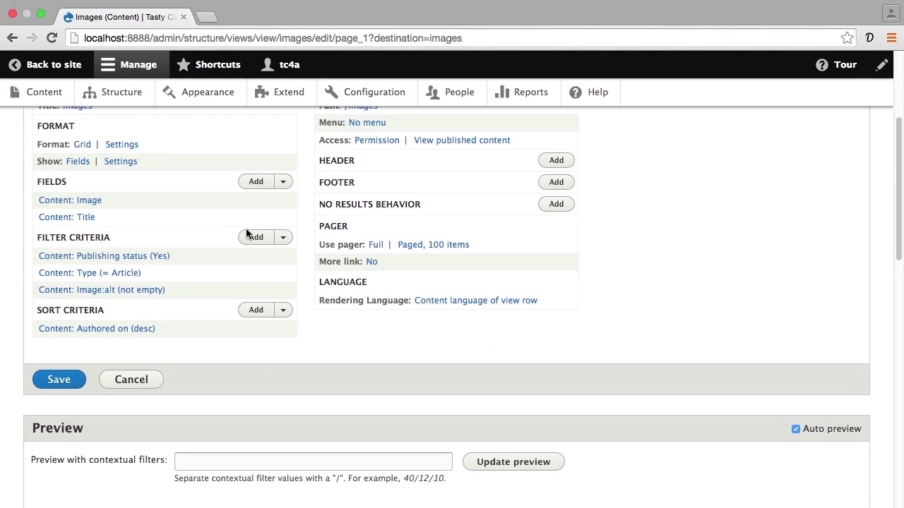
click(93, 204)
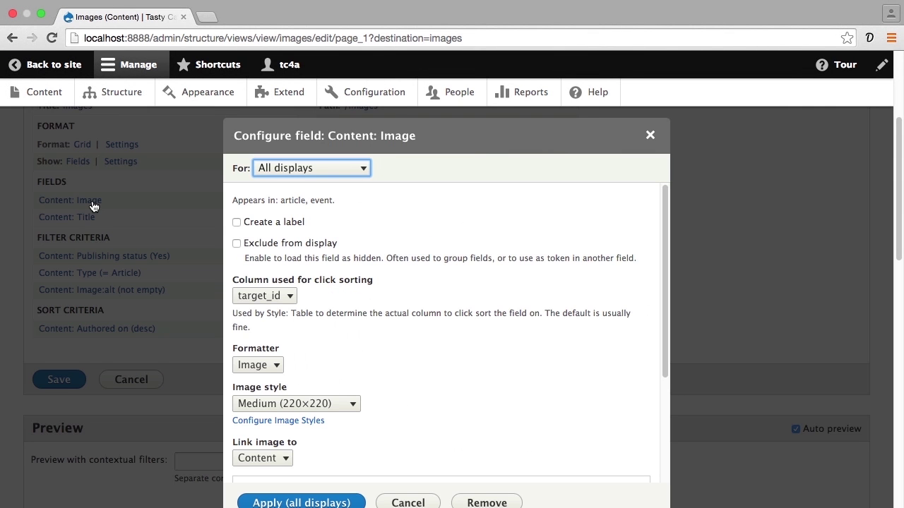
scroll(251, 311, down, 5)
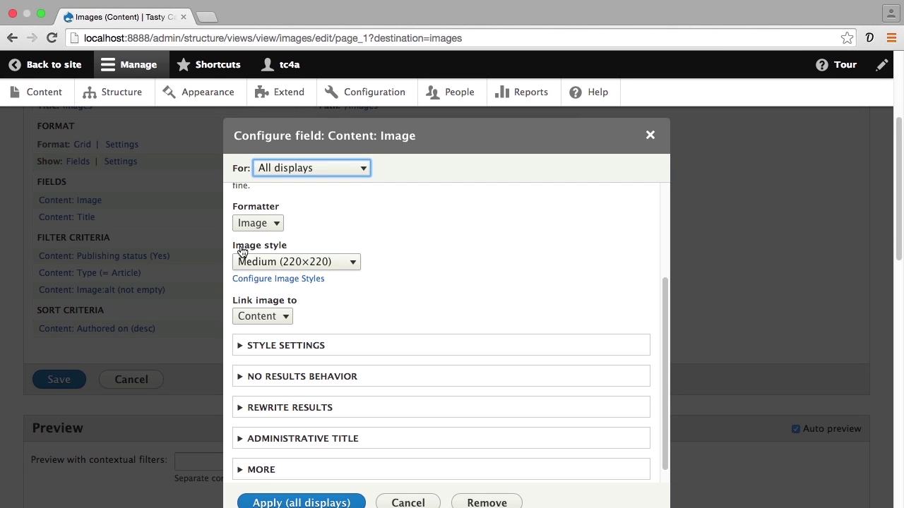
click(243, 261)
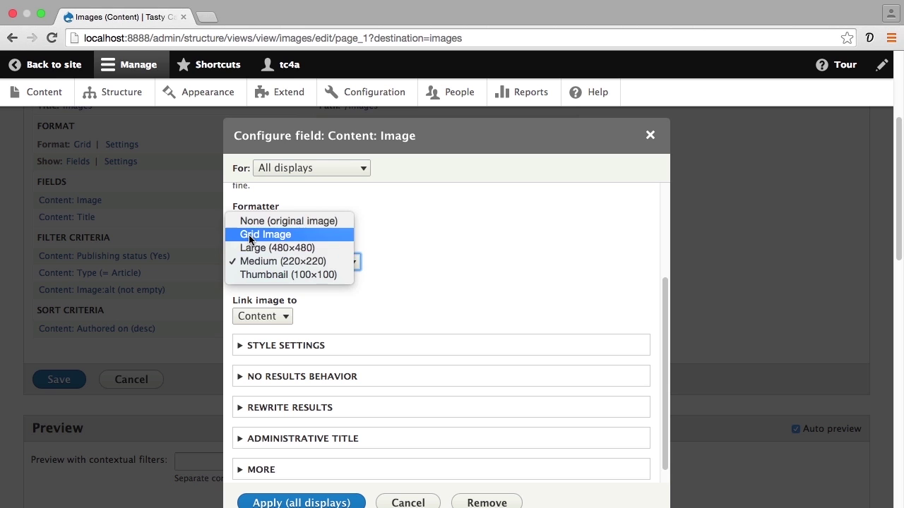
click(251, 235)
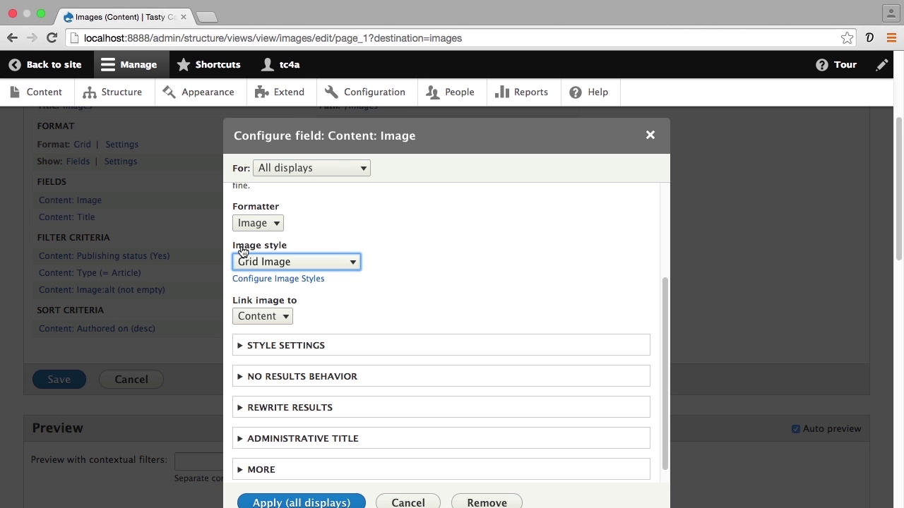
click(289, 498)
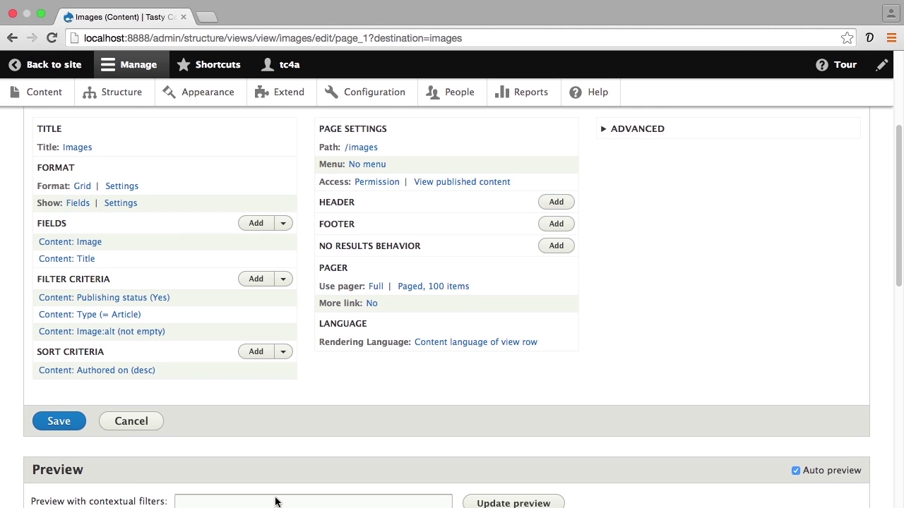
click(68, 425)
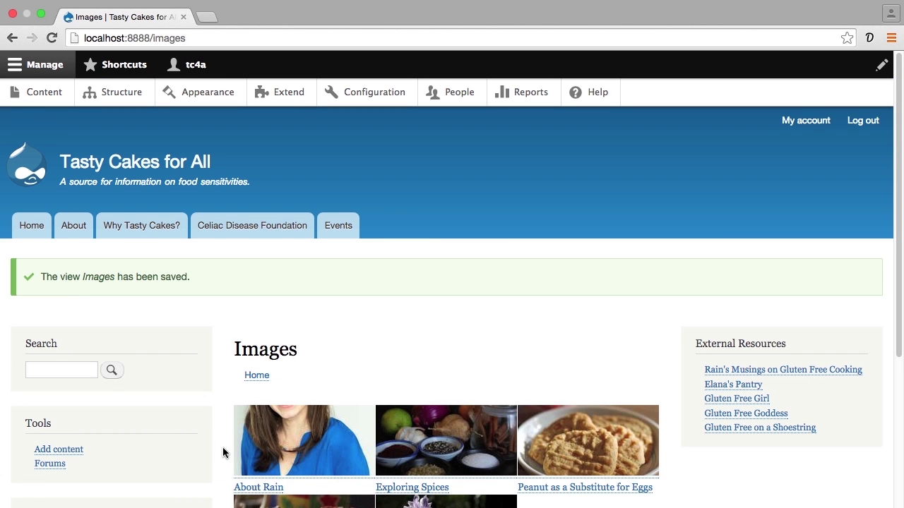
scroll(223, 452, down, 1)
scroll(223, 452, down, 5)
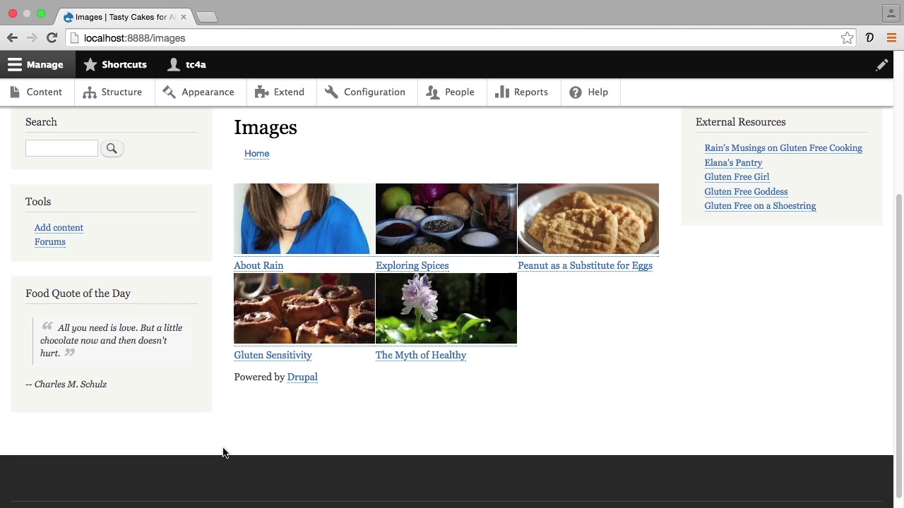
- Switch to Finder and browse the site's files folder to styles/grid_image/public/field/image
key(super+Tab)
key(super+Tab)
key(super+Tab)
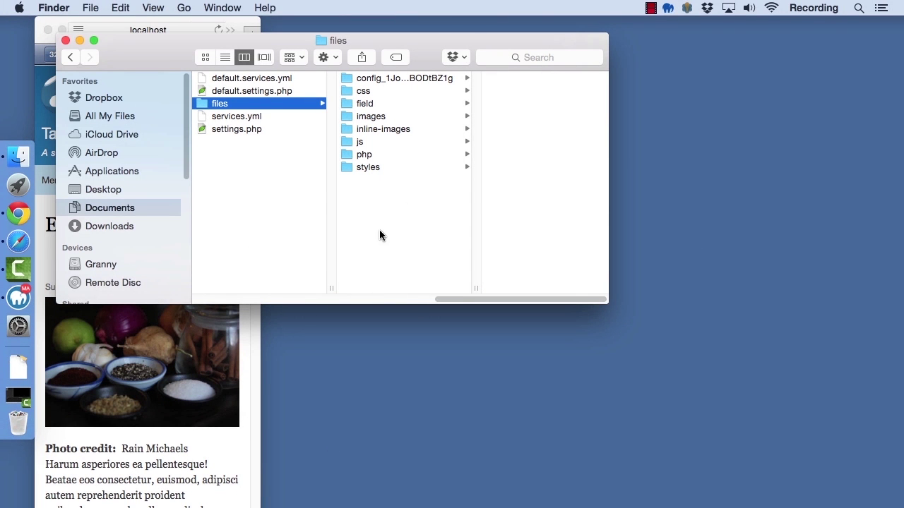
click(363, 168)
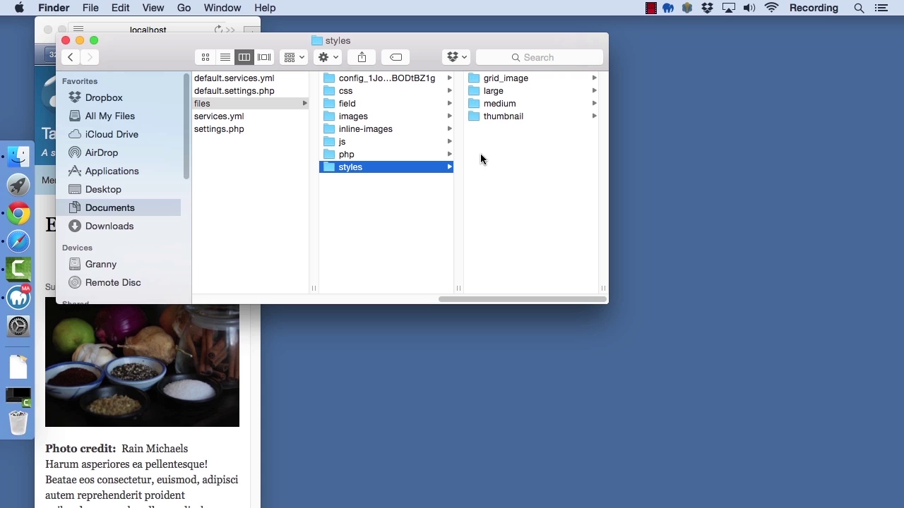
click(511, 77)
key(Right)
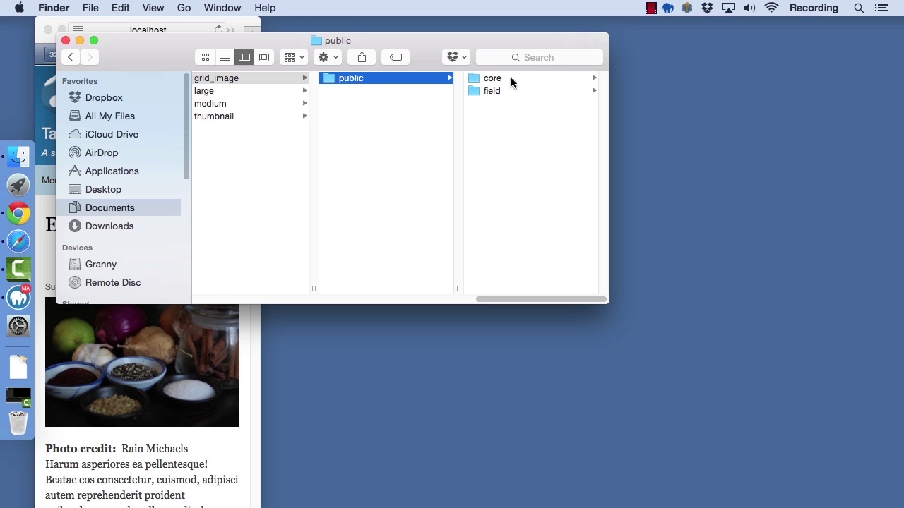
click(502, 89)
click(501, 78)
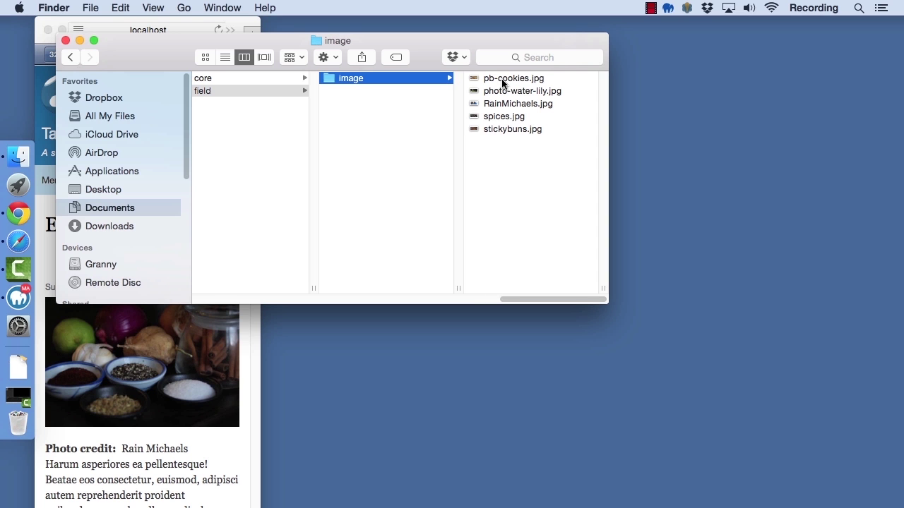
- Preview each generated Grid Image file from pb-cookies.jpg through stickybuns.jpg and check its dimensions
click(502, 78)
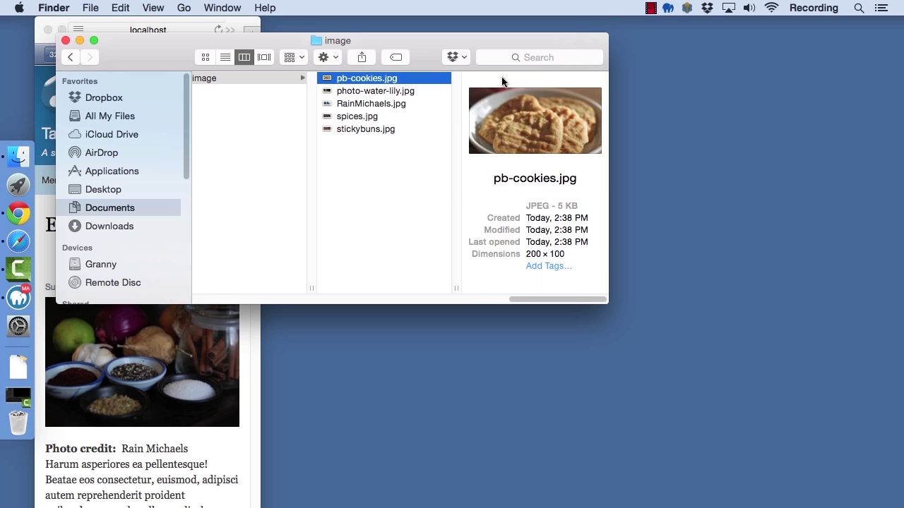
key(Down)
key(Down)
key(Down)
key(Down)
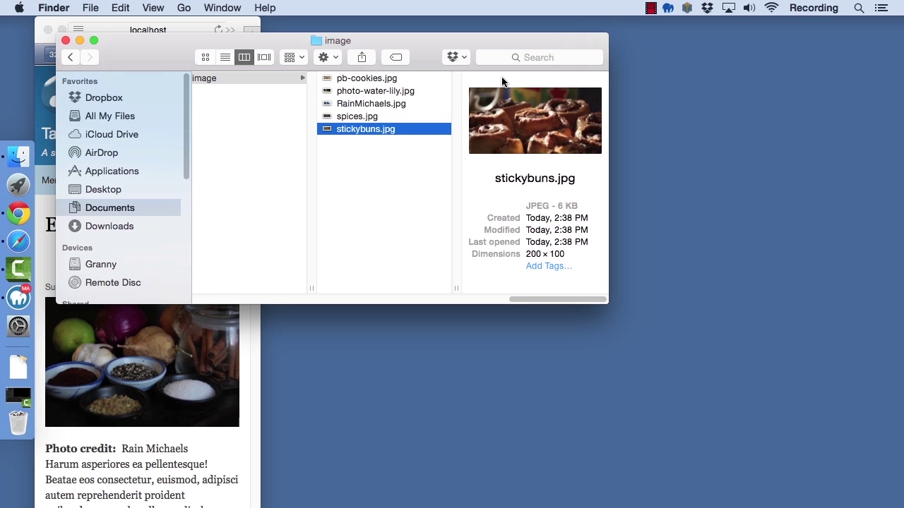
- Switch back to Chrome, open the image styles configuration list, and show the additional operations for the Grid Image style
key(super+Tab)
key(super+Tab)
key(super+Tab)
key(super+Tab)
key(super+Tab)
key(super+Tab)
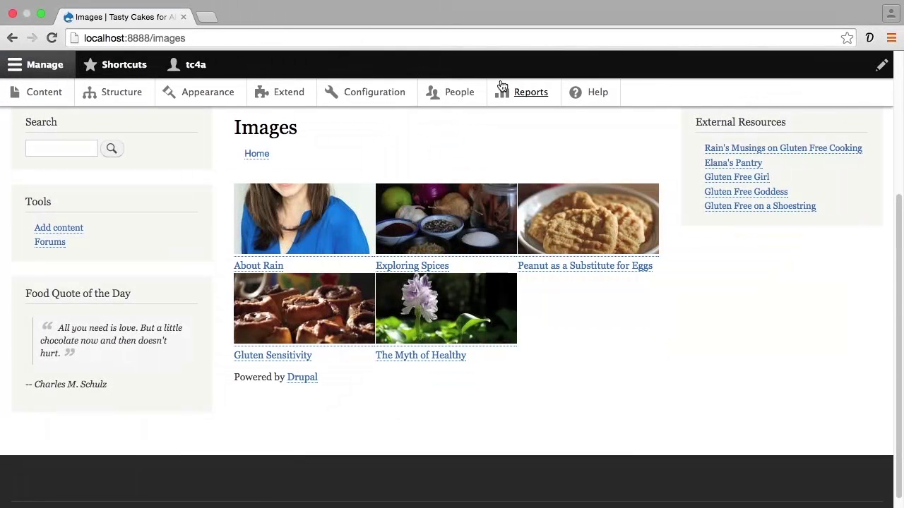
click(384, 92)
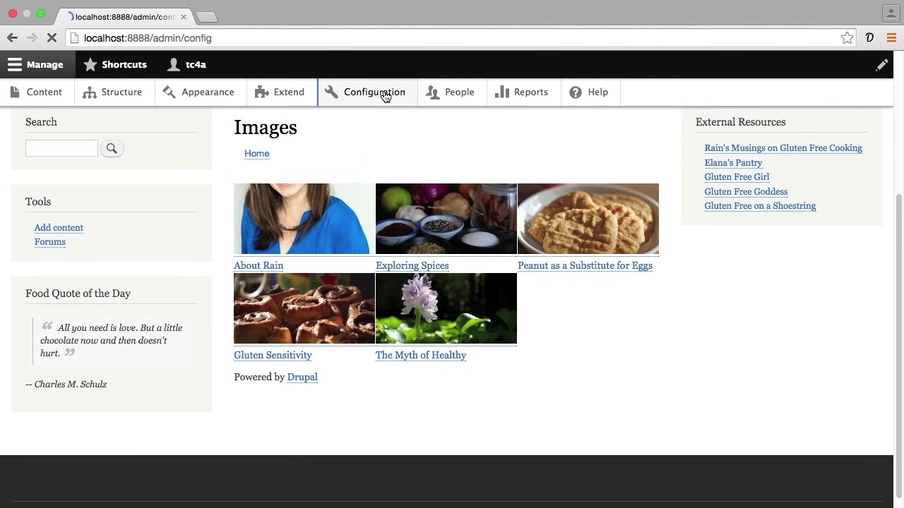
scroll(495, 206, down, 2)
scroll(495, 206, down, 1)
click(529, 394)
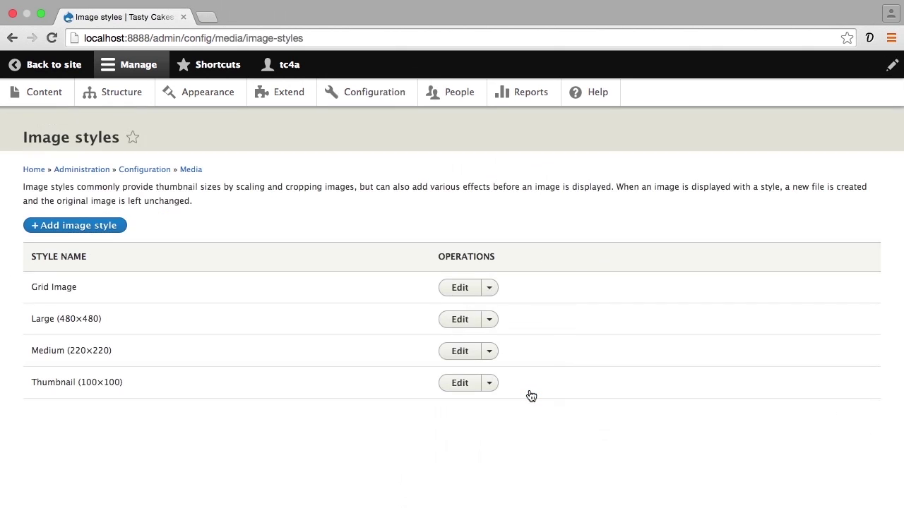
click(490, 289)
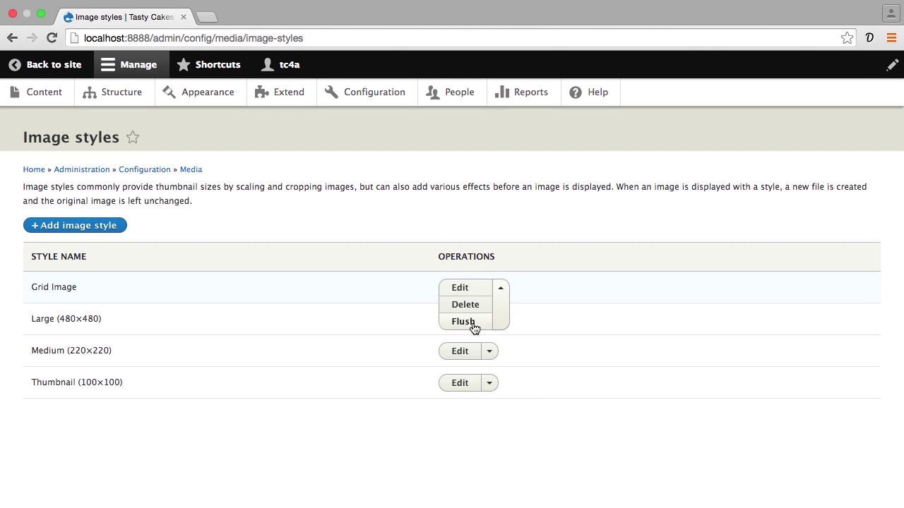